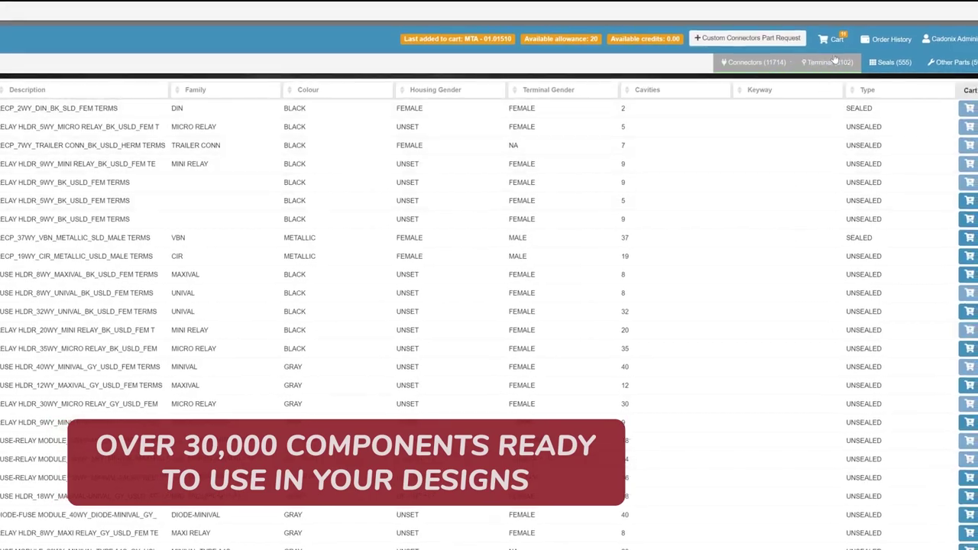
Step: Check the cart's Additional References Type choices, then bring up TE's DT06-2S-EP04 product page
click(835, 40)
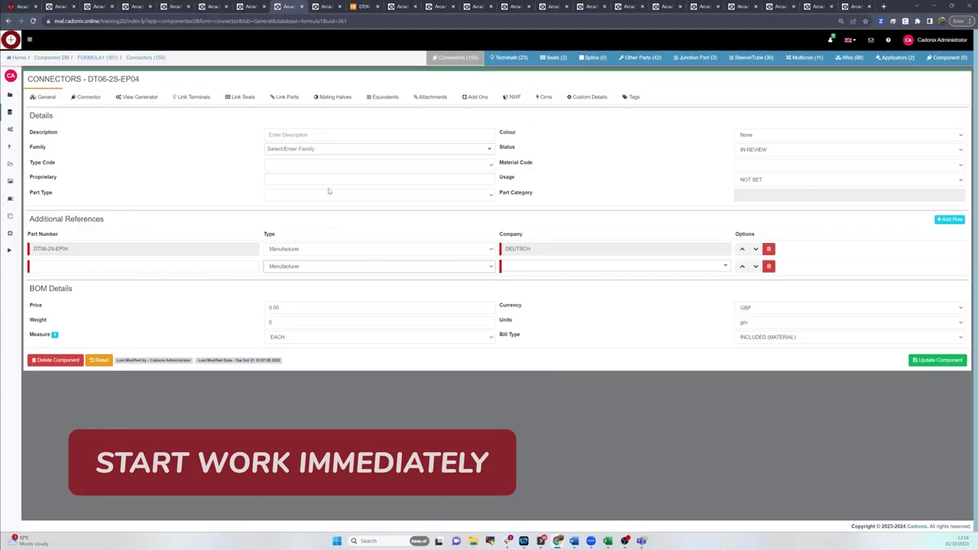
click(315, 267)
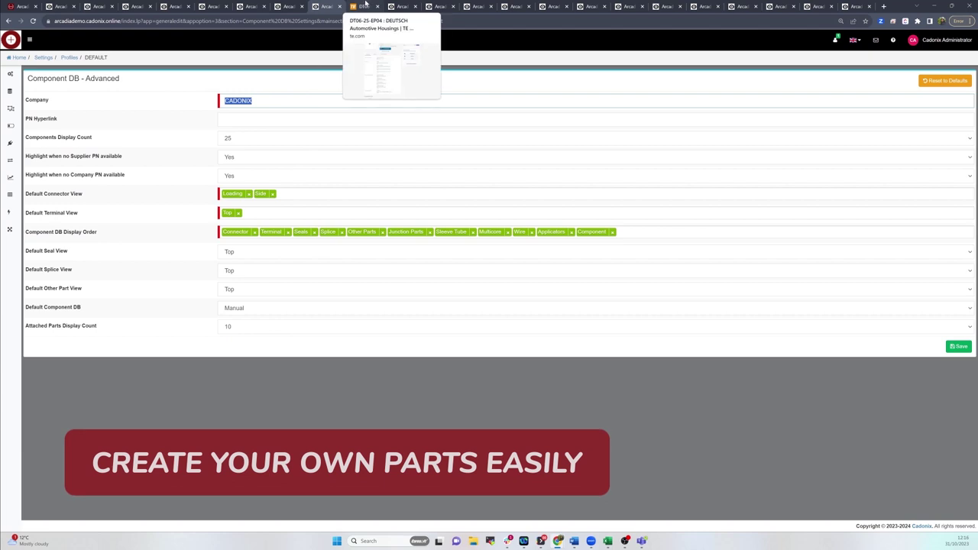
click(366, 6)
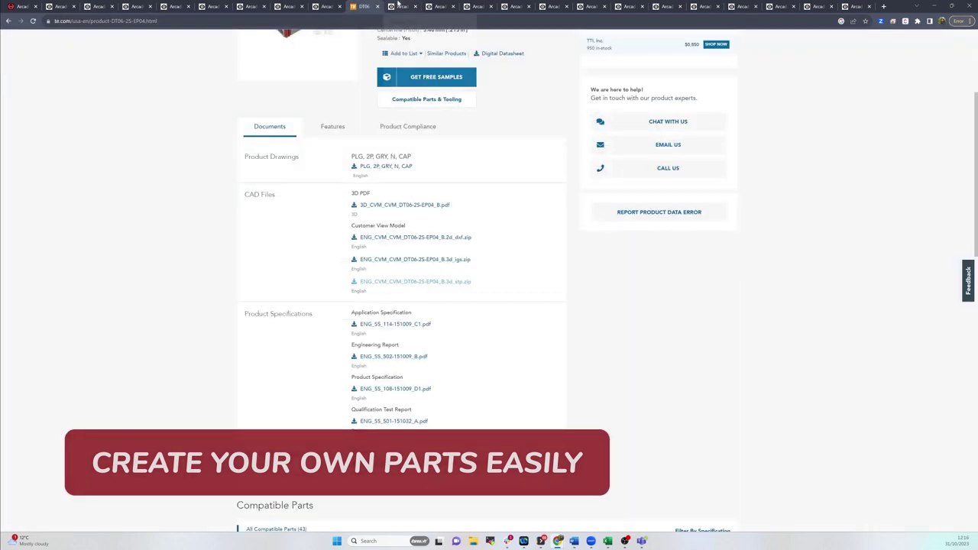
click(392, 6)
click(361, 6)
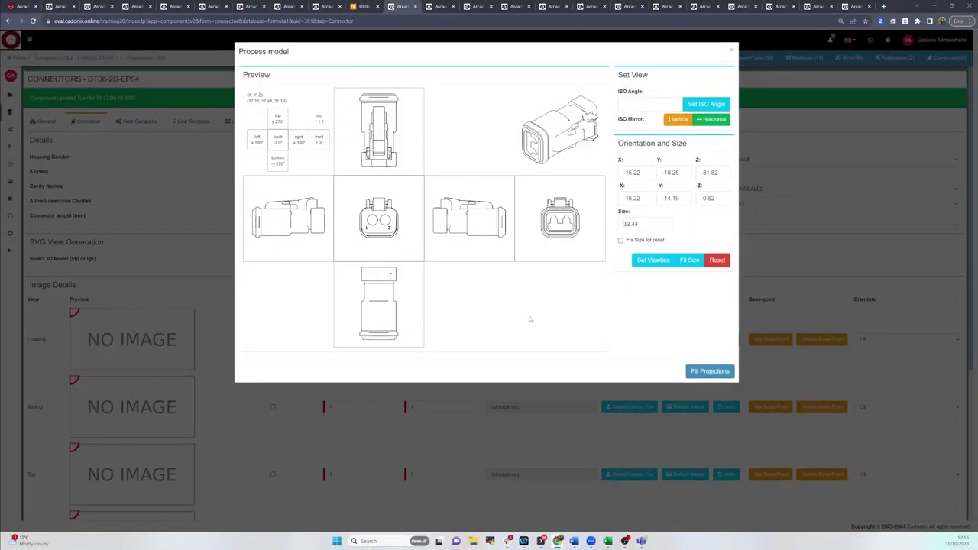
Step: Fill DT06-2S-EP04's Loading, Mating and Top views with Fill Projections, then reach Splice Configuration
click(691, 373)
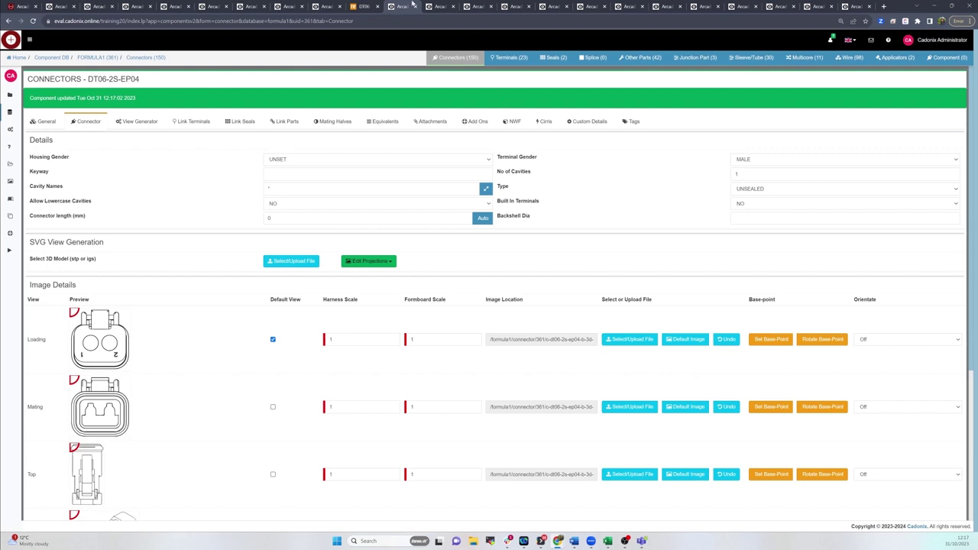
click(437, 6)
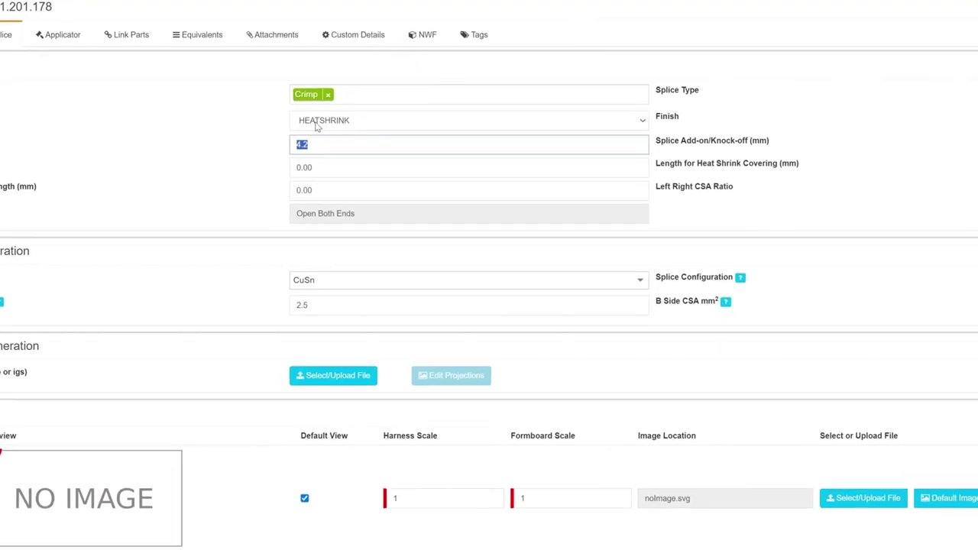
Step: Keep Crimp as splice technology, select the 4.2 add-on value, and list DTP06-4S's linked terminals
click(357, 92)
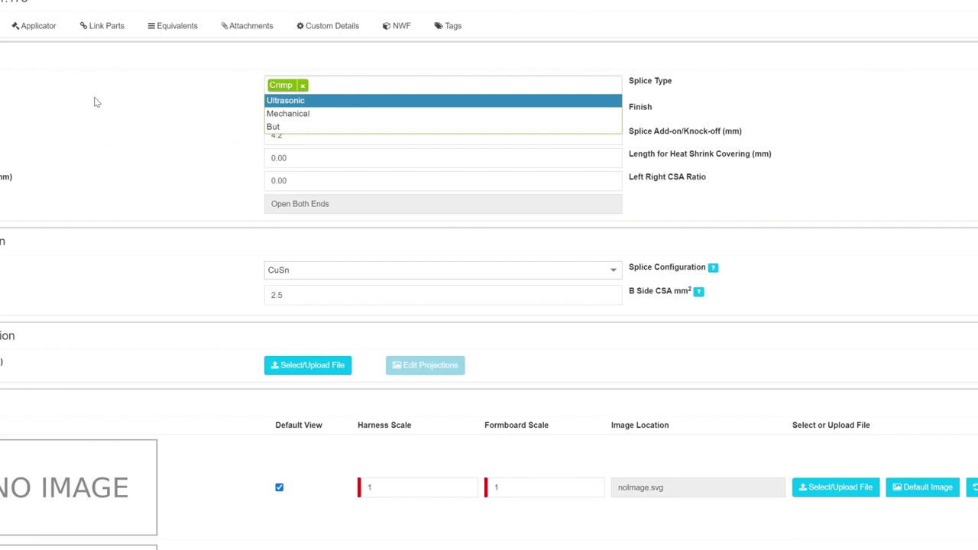
click(201, 120)
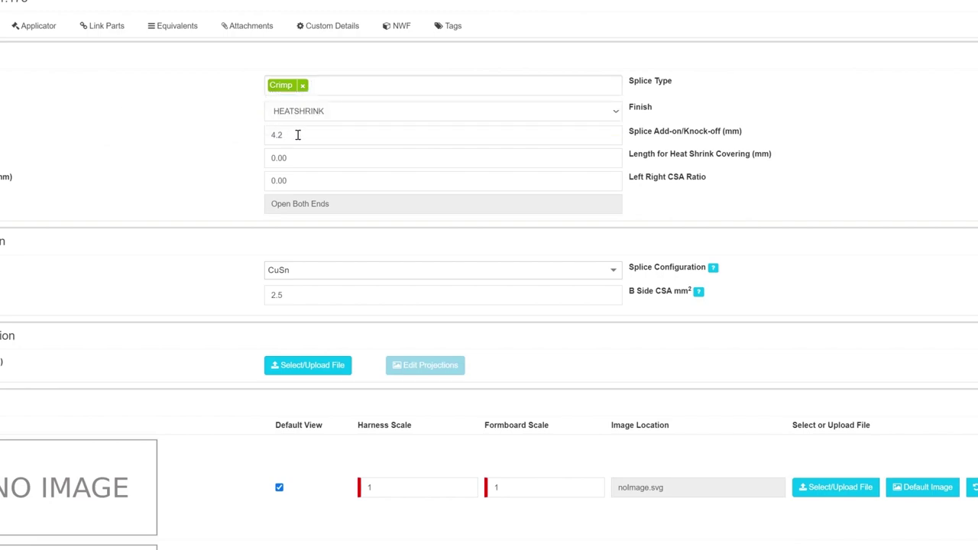
drag(299, 134, 214, 140)
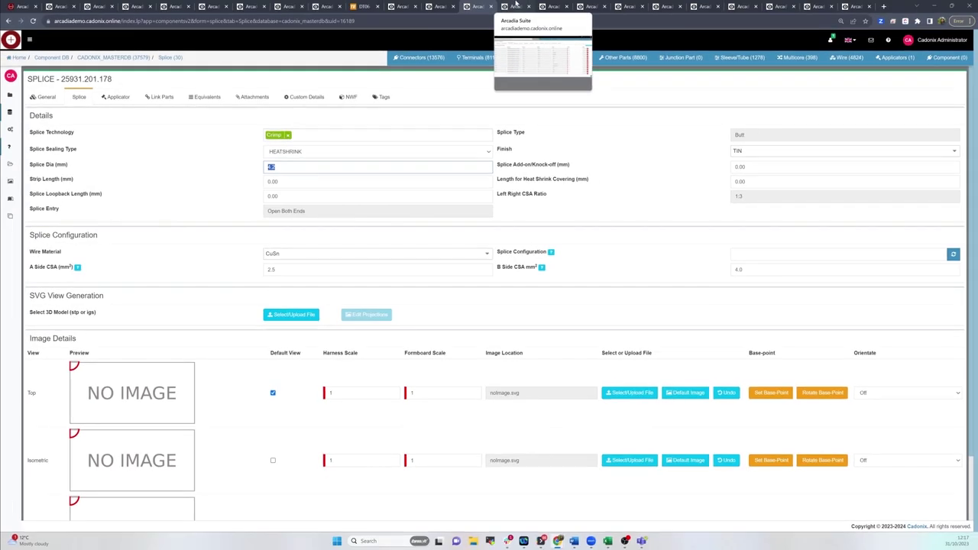
click(516, 4)
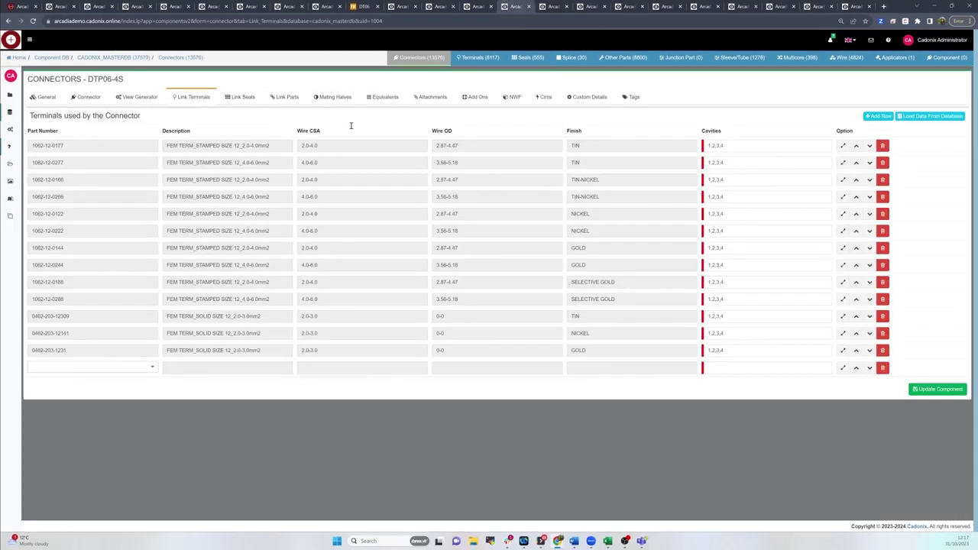
Step: Review DTP06-4S seals and 34824-2204 built-in terminals, then show DTP04-4P-C015's cavity add-ons
click(553, 5)
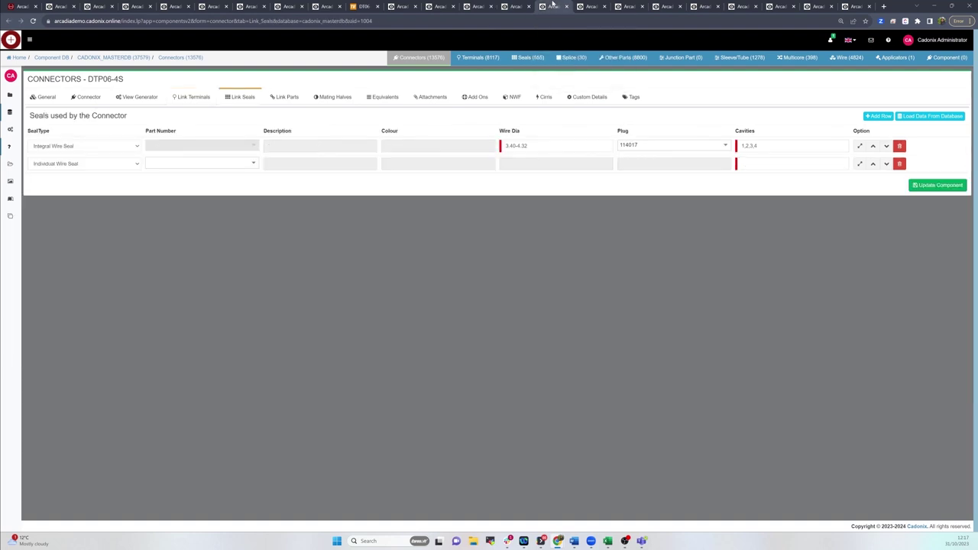
click(584, 6)
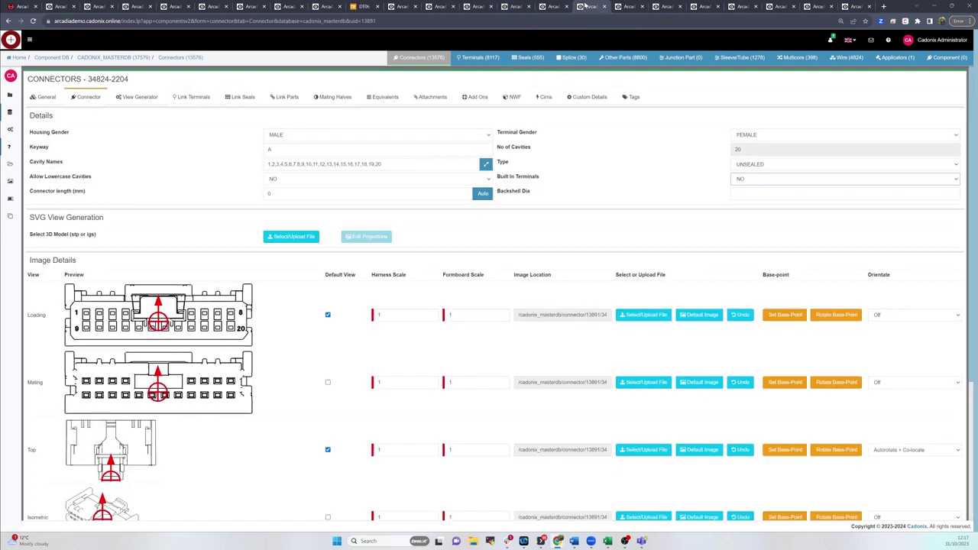
click(745, 181)
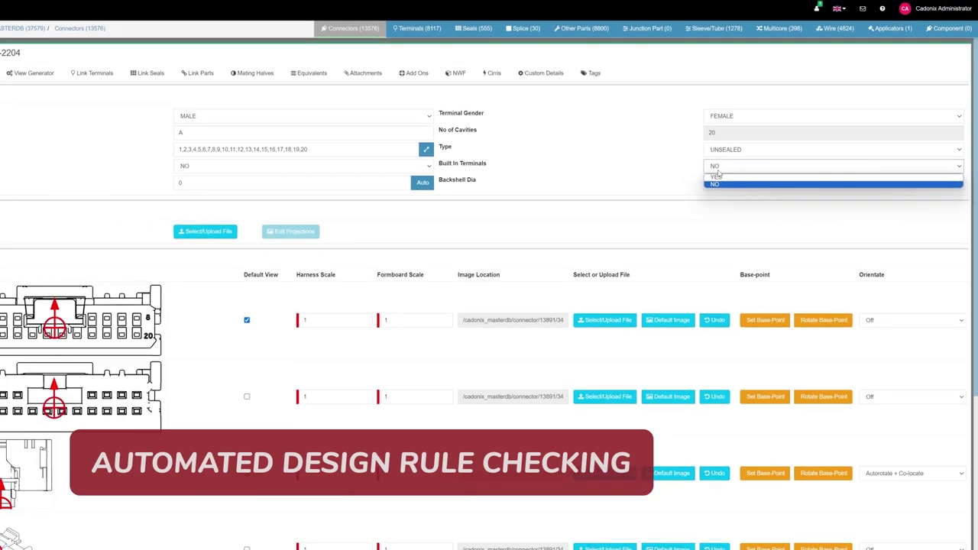
click(627, 5)
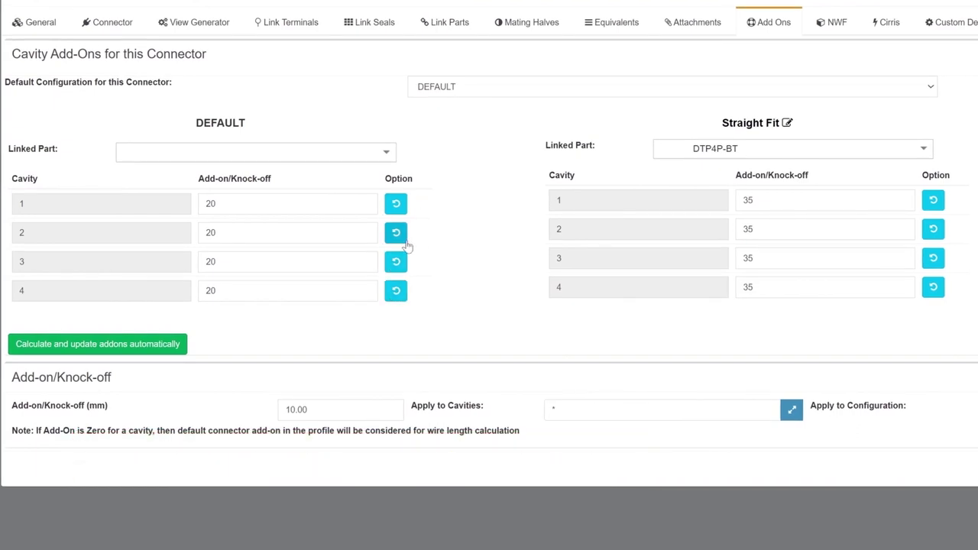
Step: Highlight the Straight Fit configuration name in DTP04-4P-C015's add-ons
drag(707, 129, 779, 124)
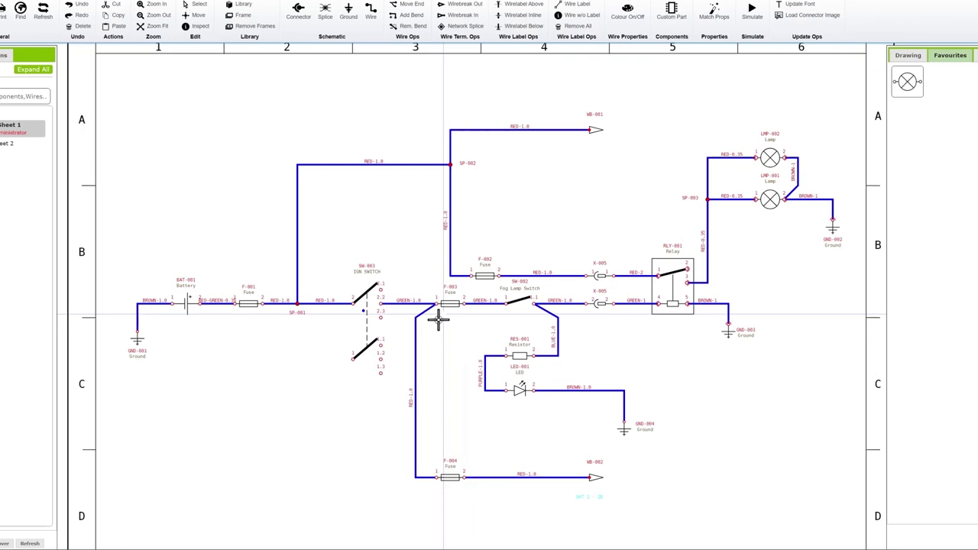
Step: Bring up a wire's information box on the Fog Lamp Circuit schematic
mouse_move(412, 302)
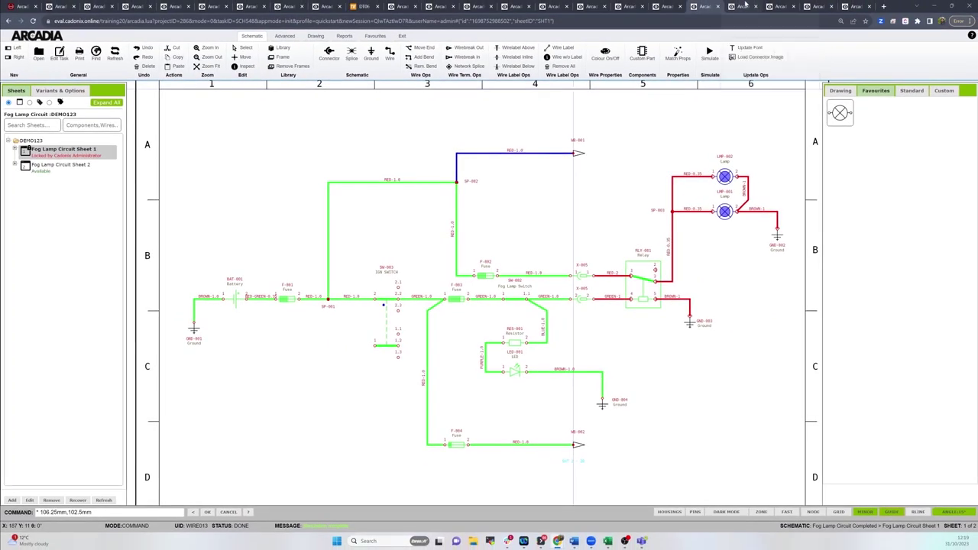
Step: Review the component colour settings and the wire editor table, then reach the Video project overview
click(745, 5)
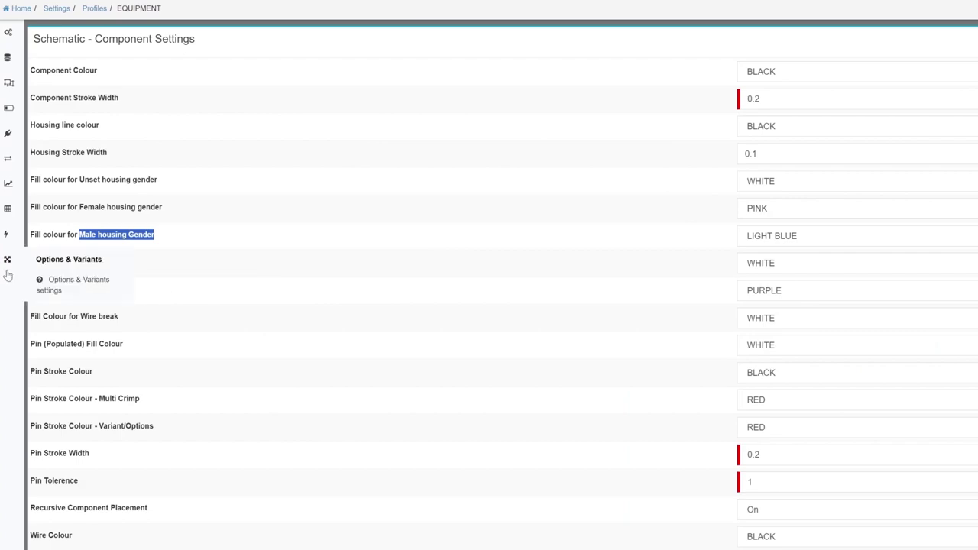
triple_click(70, 204)
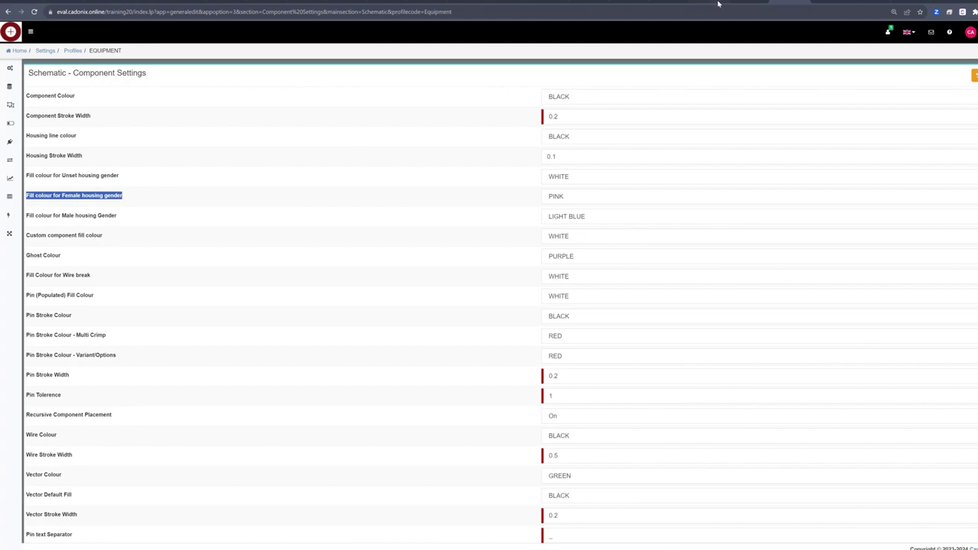
click(771, 6)
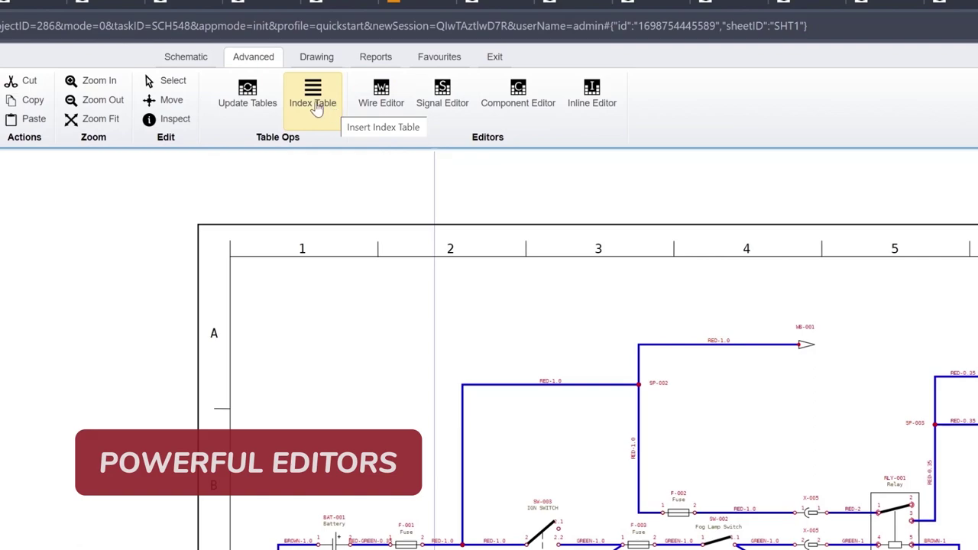
click(818, 6)
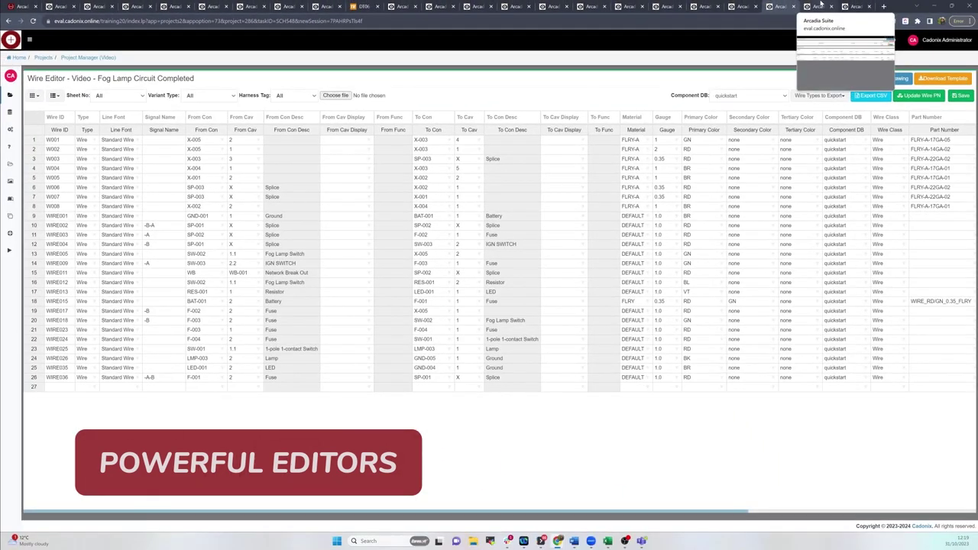
click(819, 6)
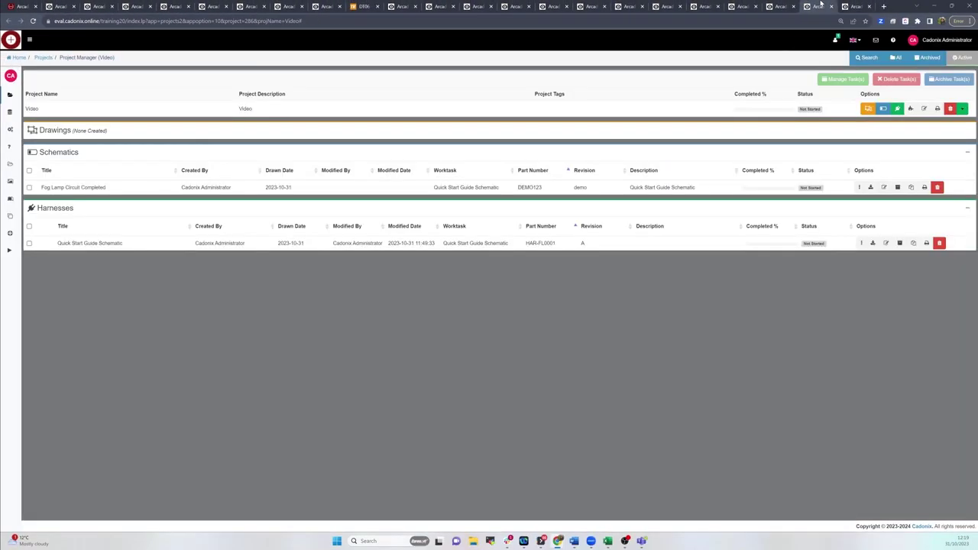
Step: Create harness HAR-FL0001 at revision A from the schematic and open its drawing
click(859, 187)
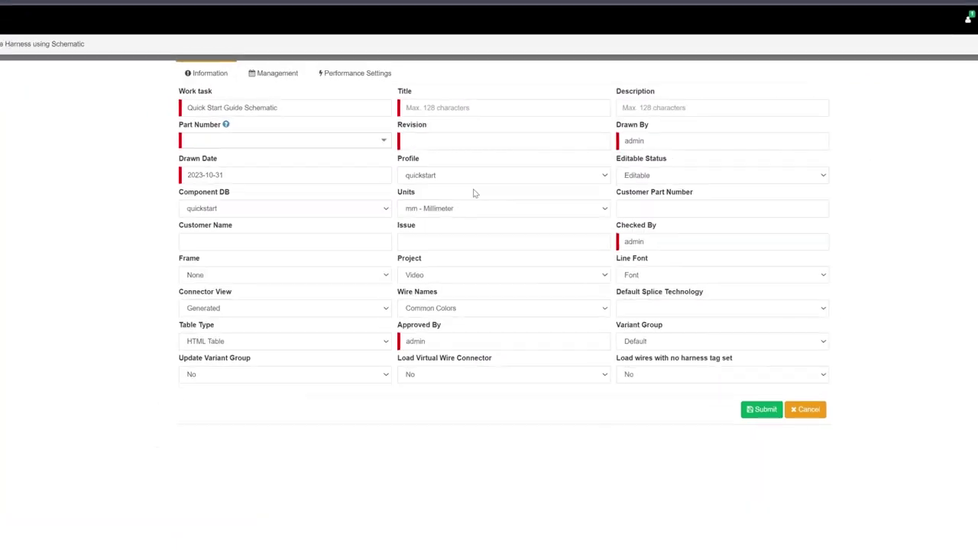
click(469, 160)
text(A)
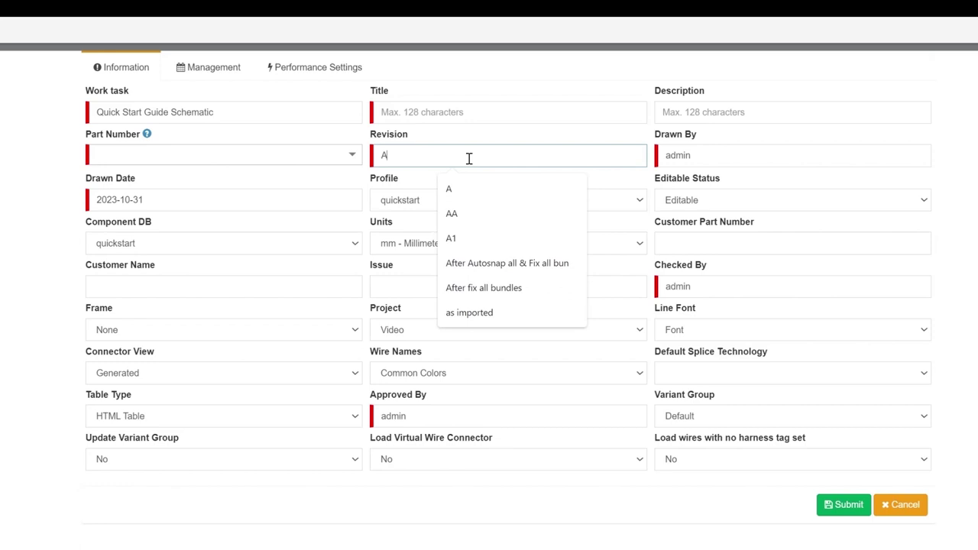
click(175, 153)
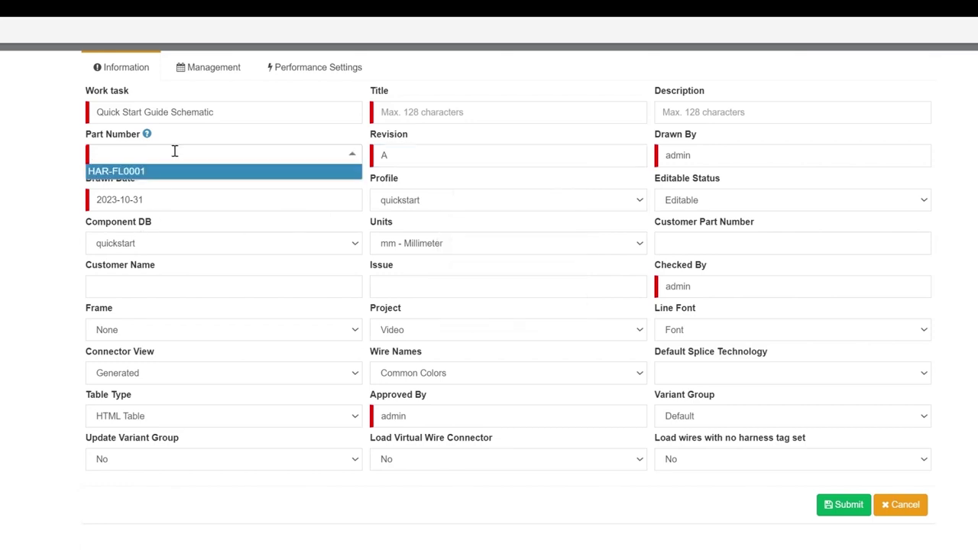
click(249, 172)
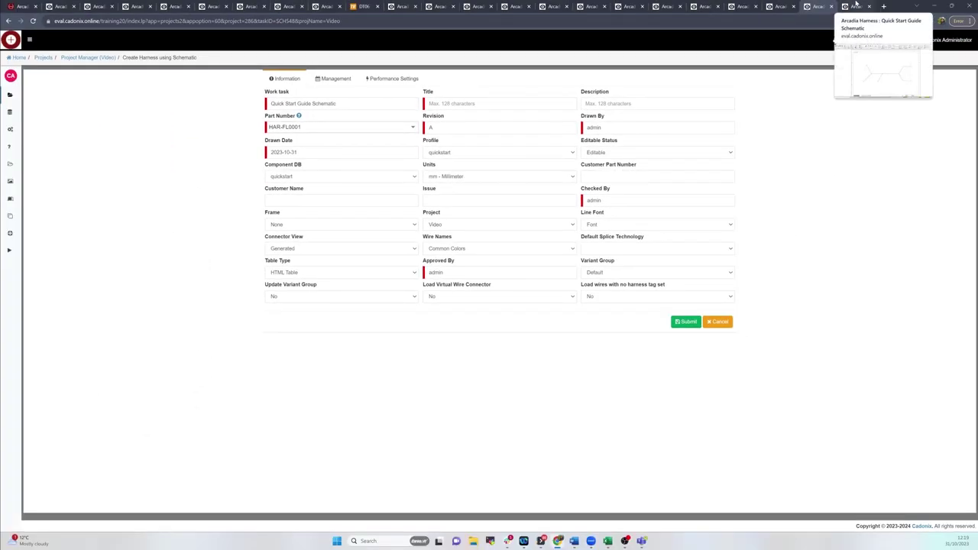
click(856, 4)
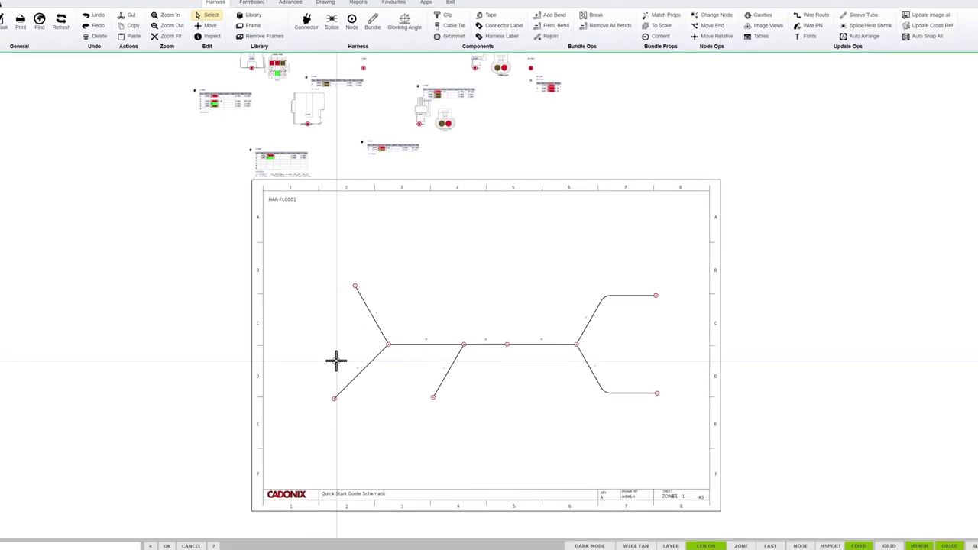
Step: Check bundle 68's context actions, then show the HAR-FL0001 parts tree
click(417, 334)
right_click(416, 334)
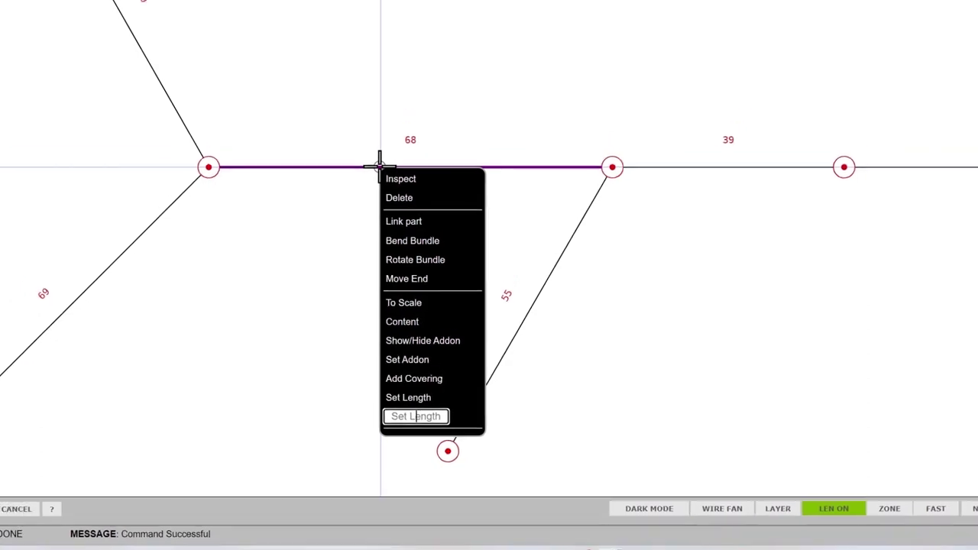
key(Escape)
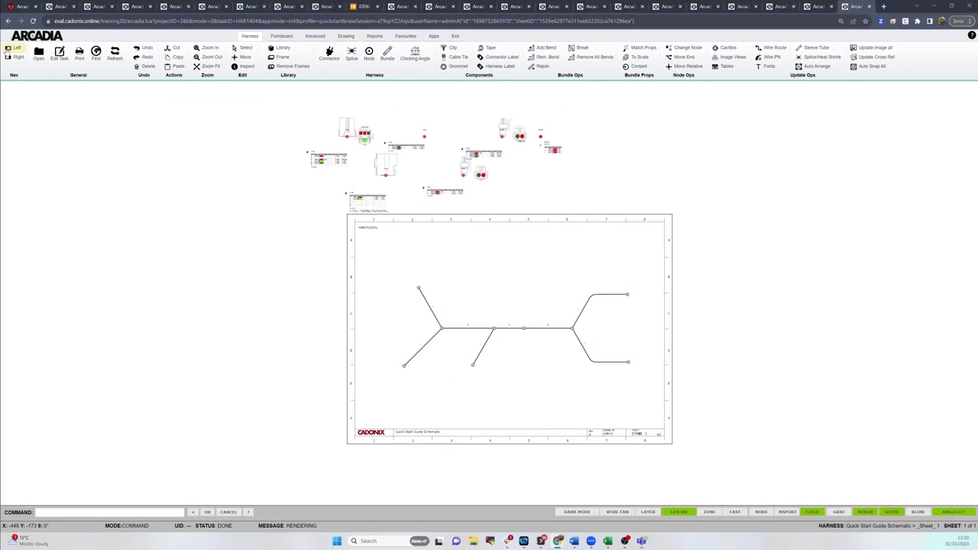
click(15, 49)
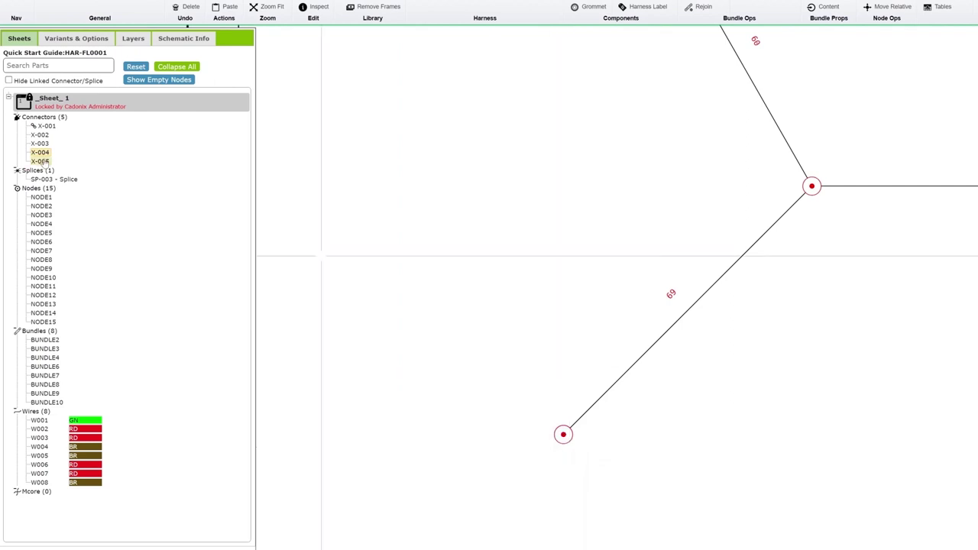
Step: Drop connector X-003 from the Sheets tree onto the bundle's free end node
mouse_move(40, 143)
mouse_down()
mouse_move(425, 338)
mouse_move(550, 448)
mouse_move(563, 434)
mouse_up()
drag(446, 337, 446, 336)
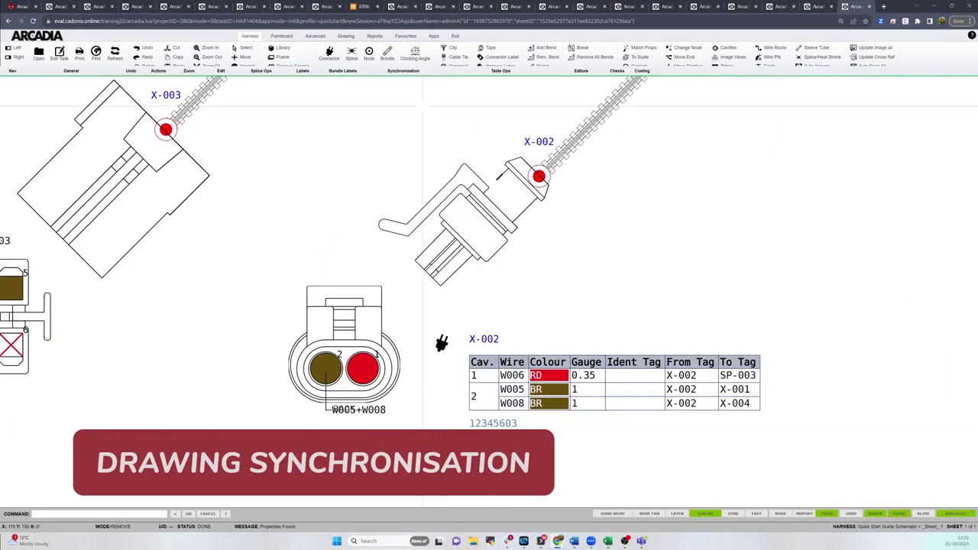
Step: Switch the ribbon to the Advanced harness tools
click(314, 37)
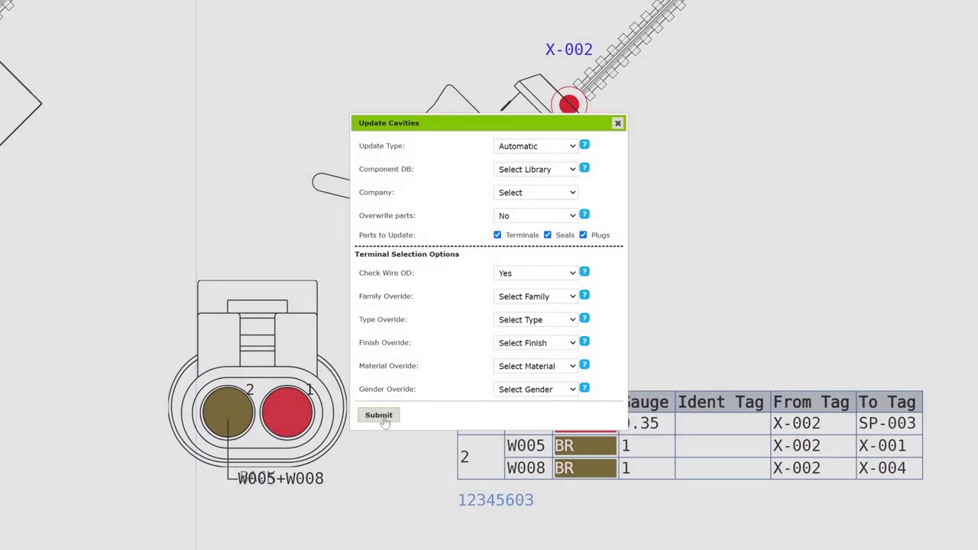
Step: Apply the Automatic cavity update, check Sleeve Tube covering types, cancel the cross-reference update, and zoom out
click(384, 421)
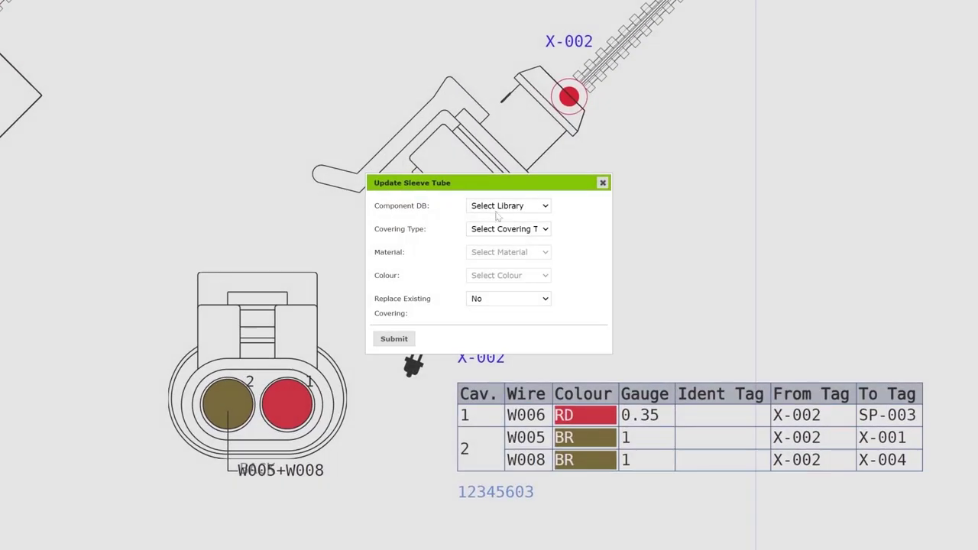
click(486, 233)
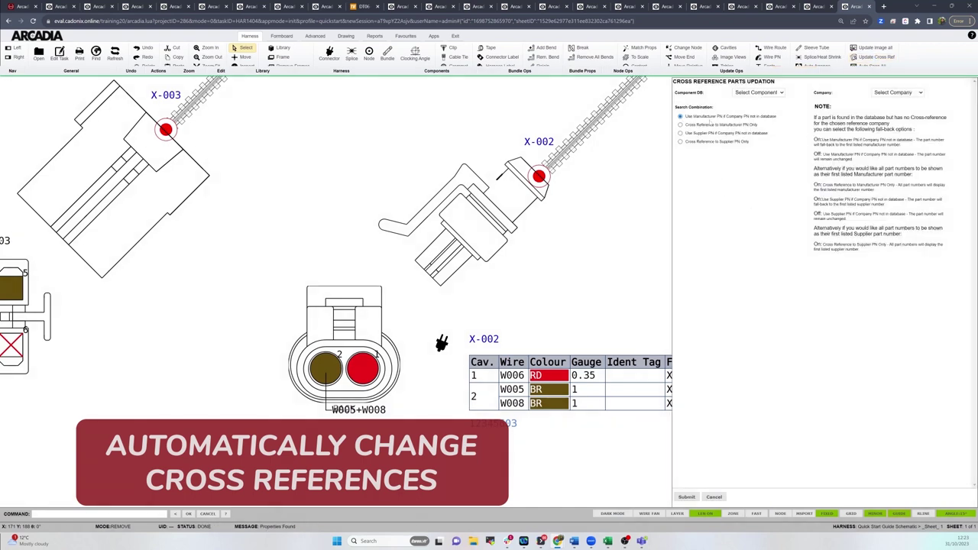
click(314, 36)
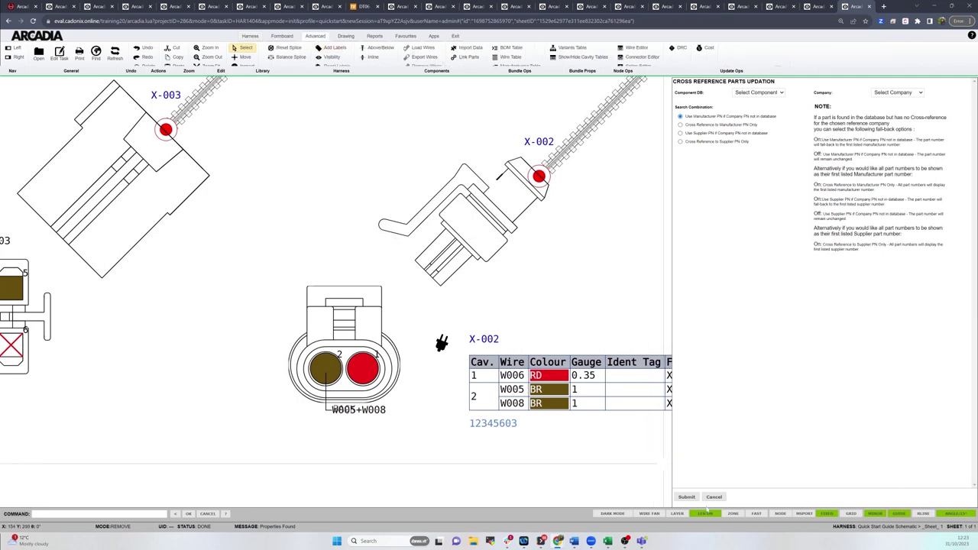
click(714, 497)
scroll(415, 340, down, 5)
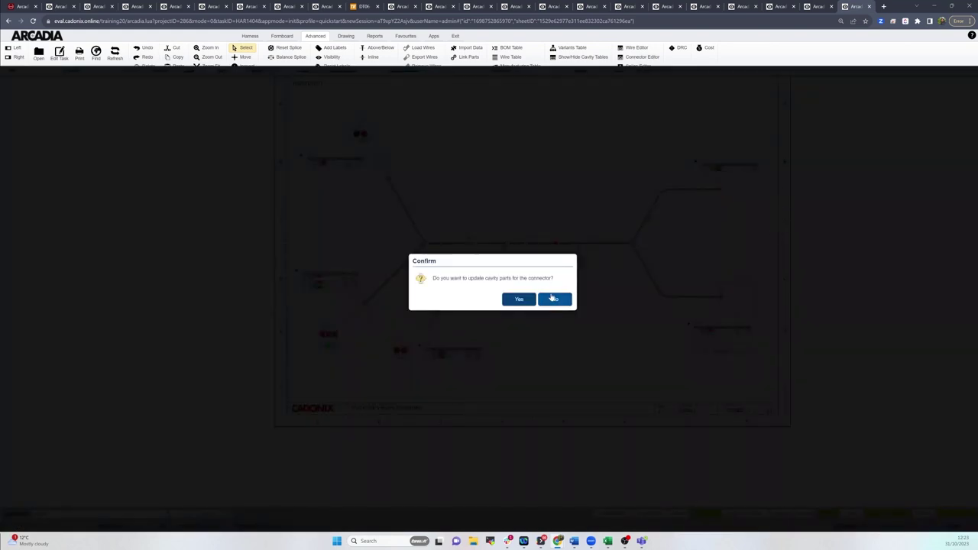
Step: Confirm the design rule check, then generate the Harness BOM report from Reports
click(552, 298)
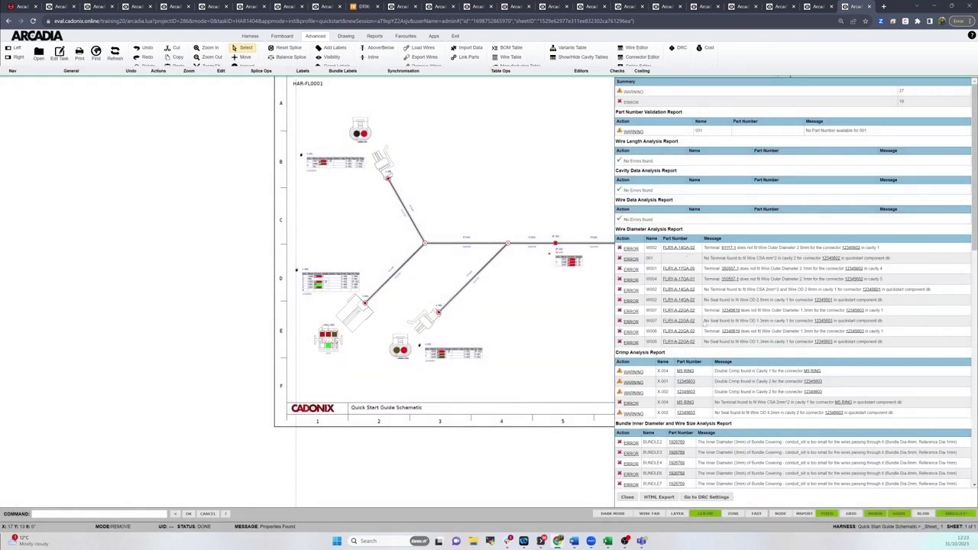
click(375, 37)
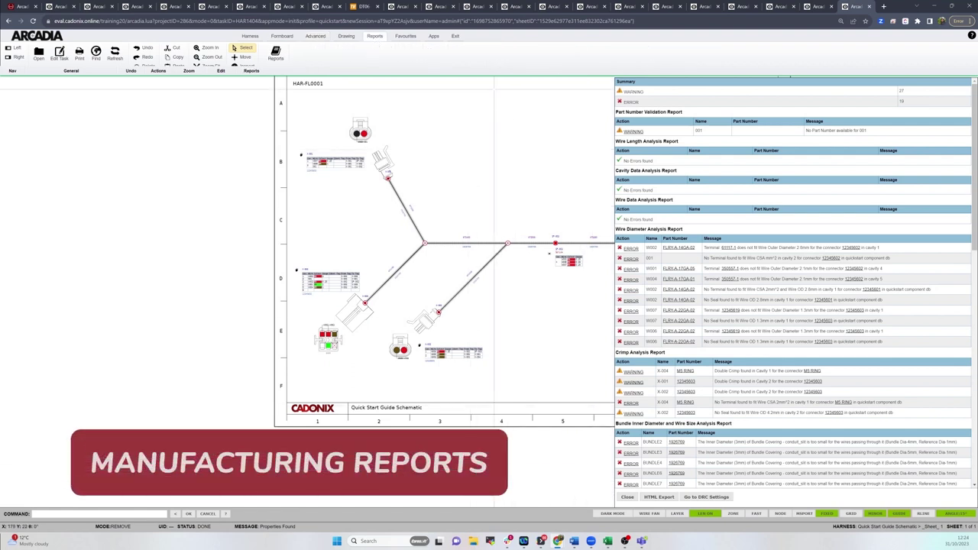
click(274, 58)
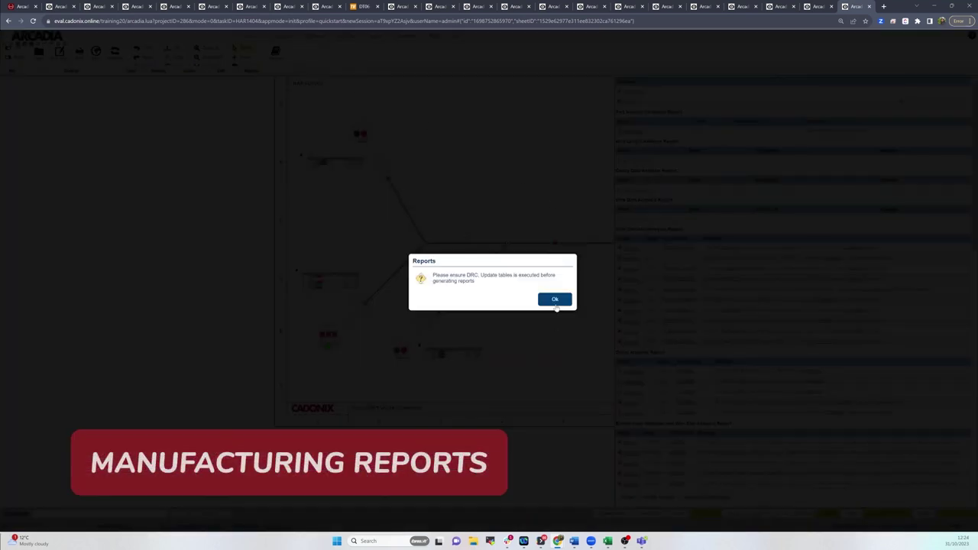
click(555, 299)
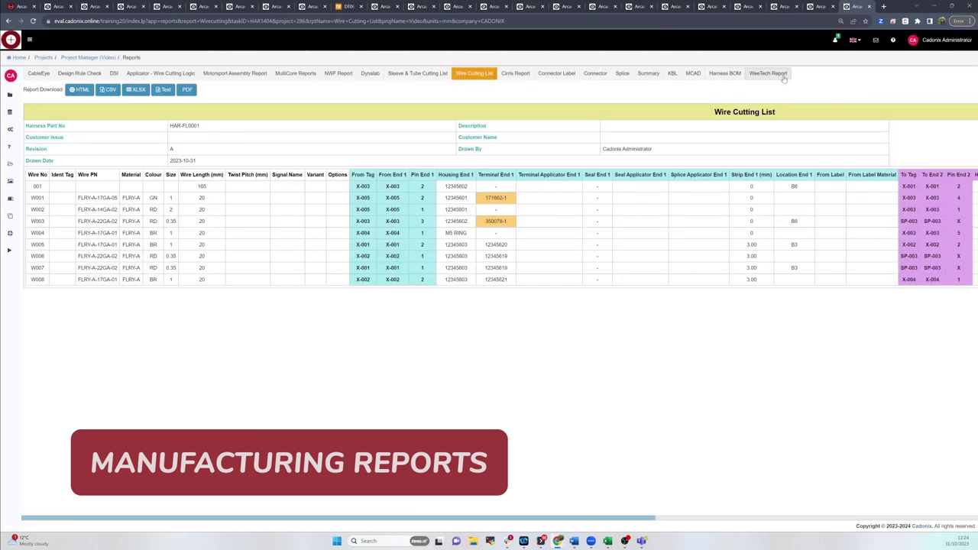
click(719, 74)
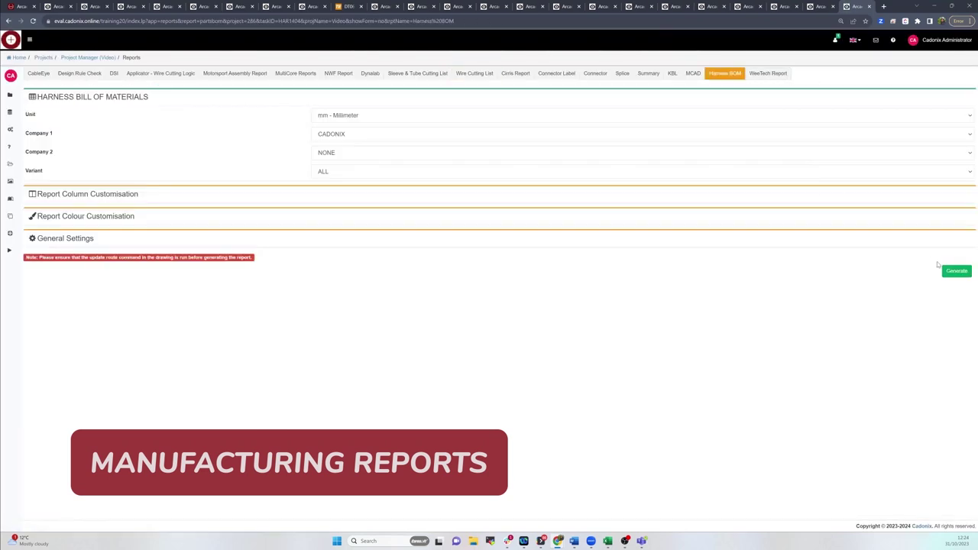
click(957, 272)
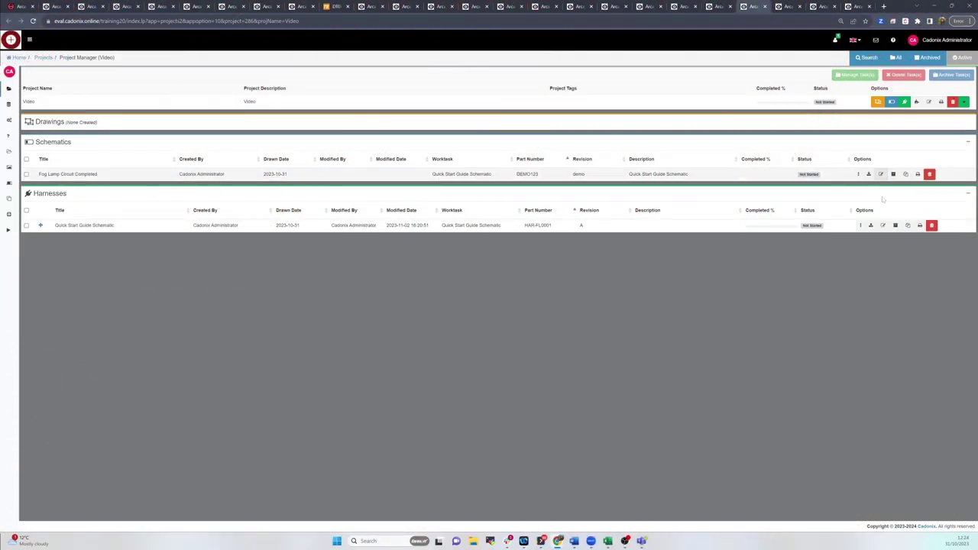
Step: Open HAR-FL0001 as a formboard with an A4 Landscape Standard frame
click(860, 225)
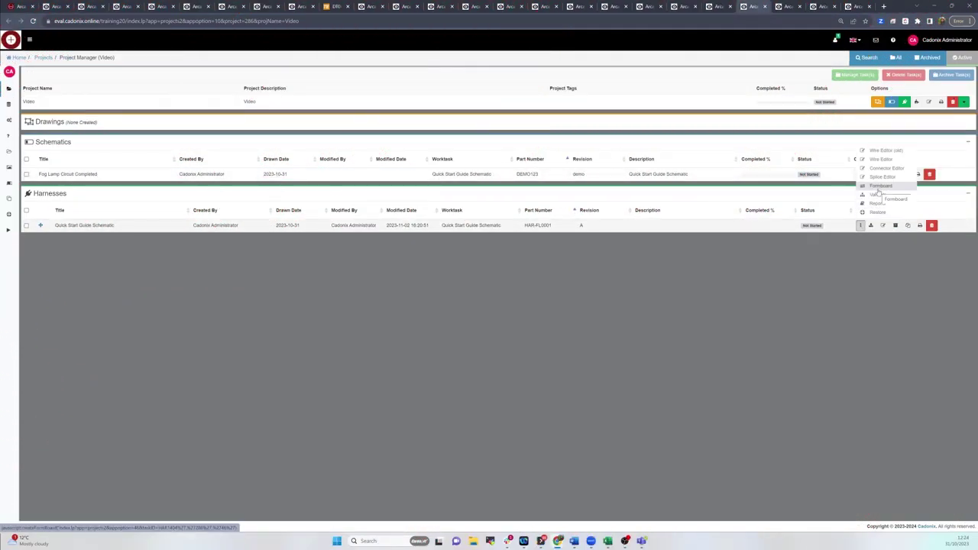
click(879, 186)
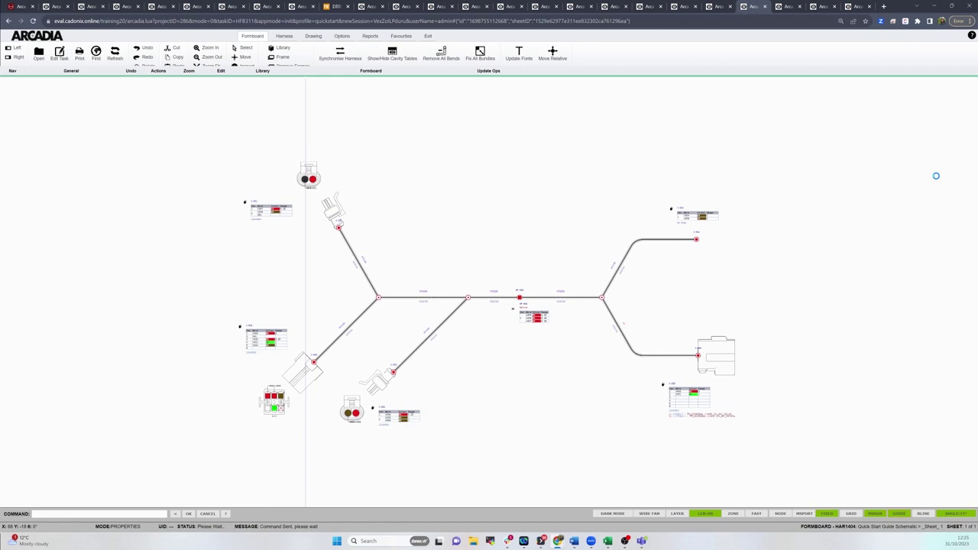
click(877, 161)
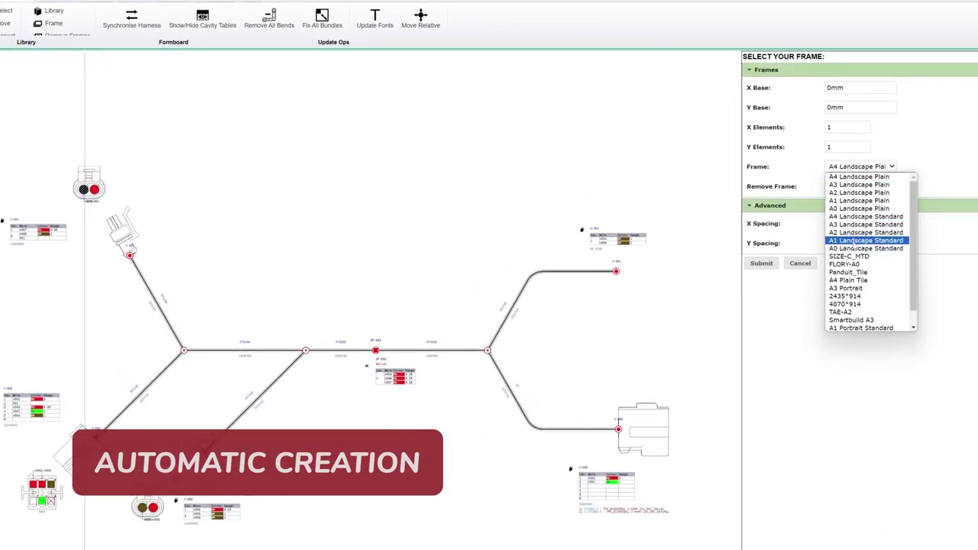
click(868, 217)
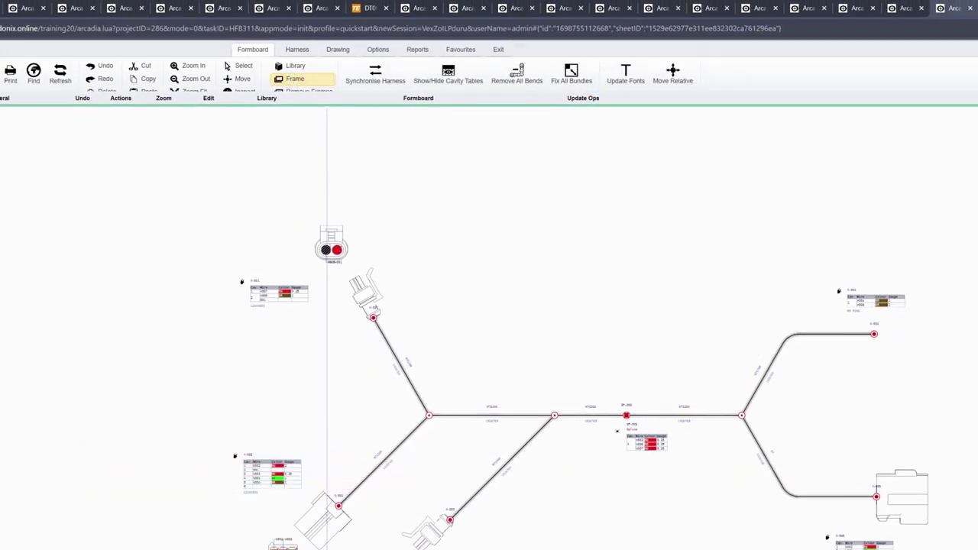
Step: Move the harness layout by its junction to a new position in the frame
scroll(466, 296, up, 3)
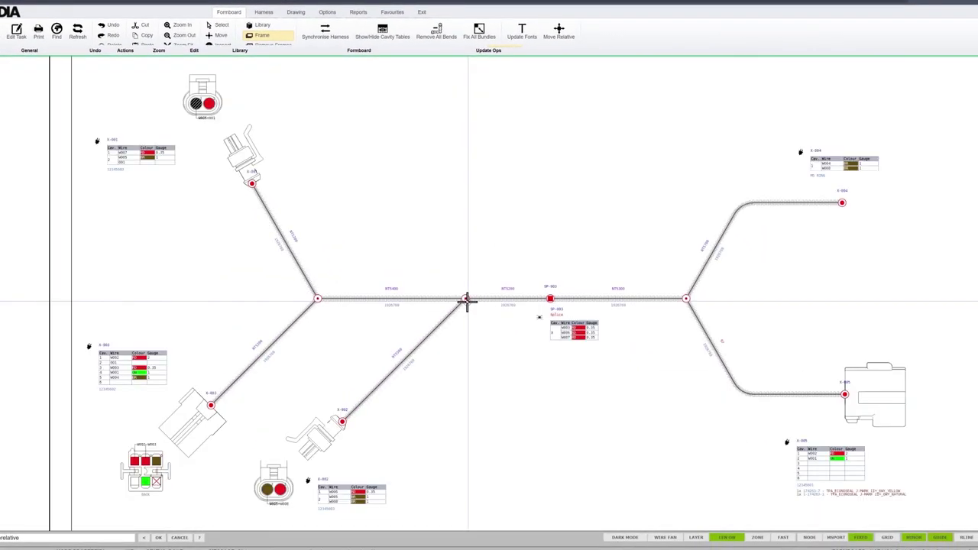
click(466, 296)
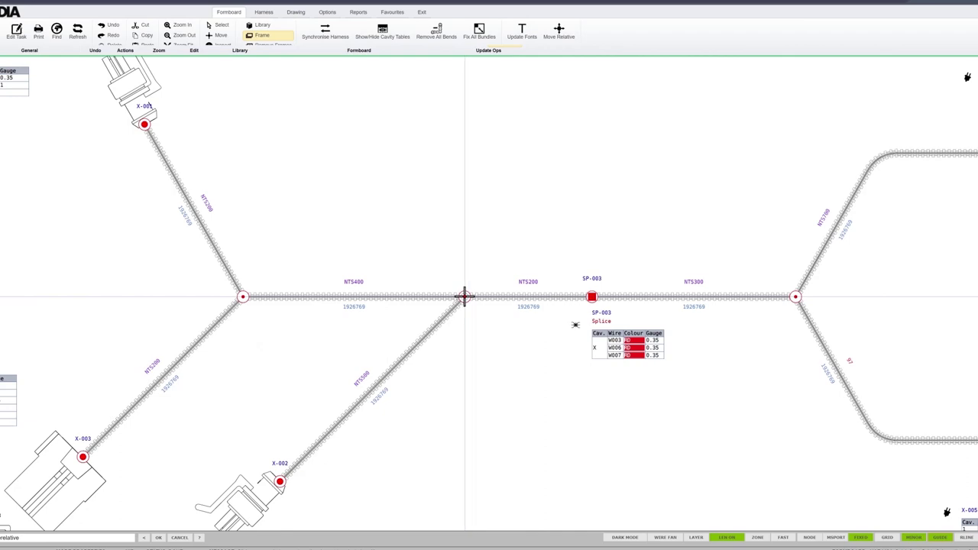
click(703, 414)
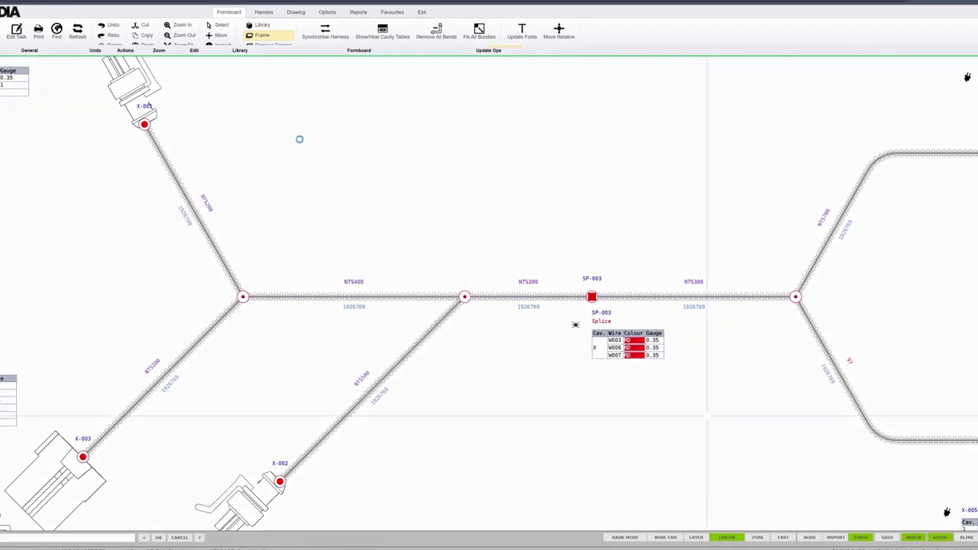
scroll(295, 147, down, 3)
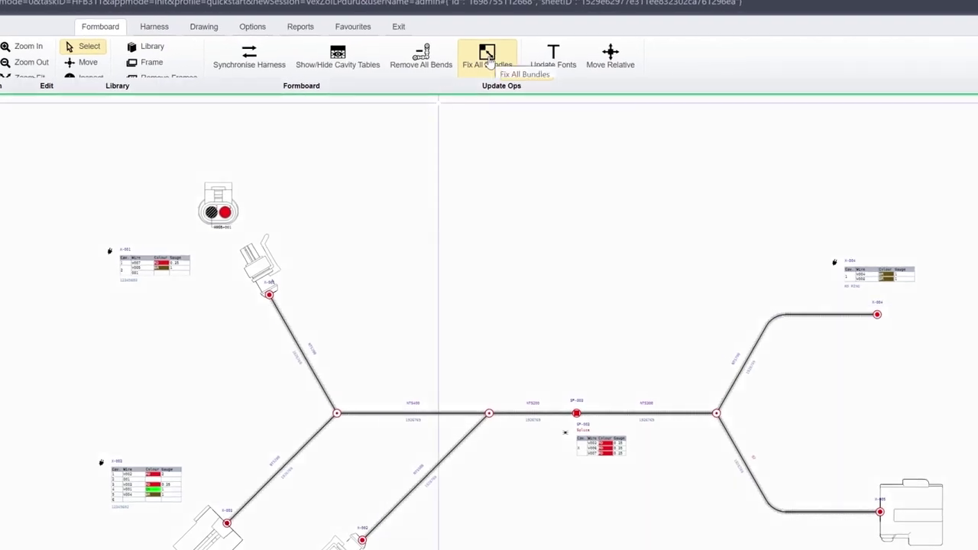
Step: Fix the lengths of all bundles in the harness
click(487, 60)
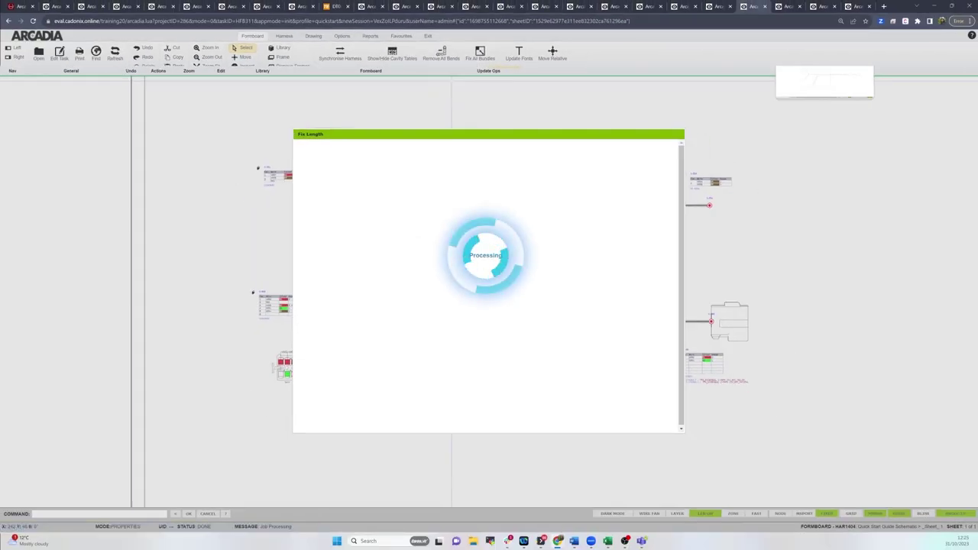
scroll(482, 283, down, 2)
scroll(425, 333, up, 5)
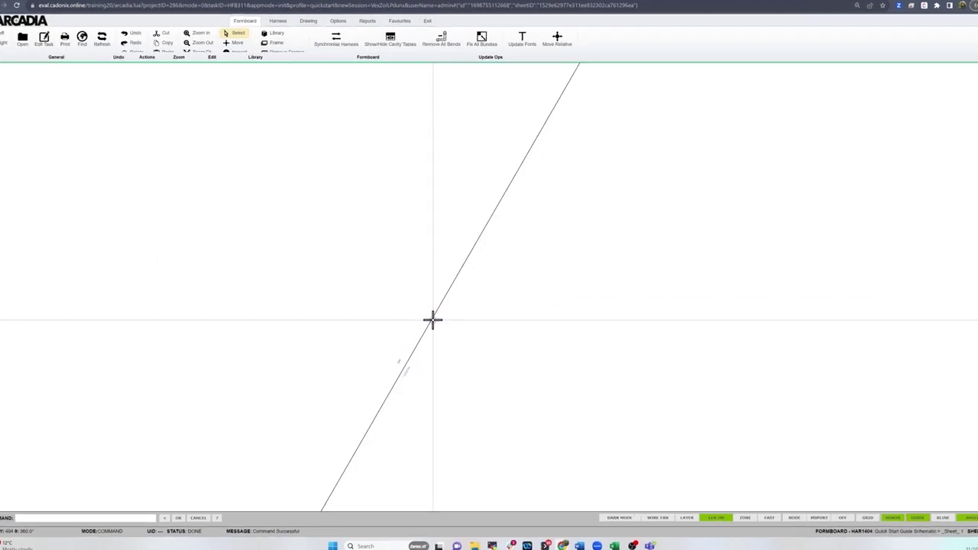
Step: Bend the two long bundles so they fold inside the landscape frame
right_click(429, 325)
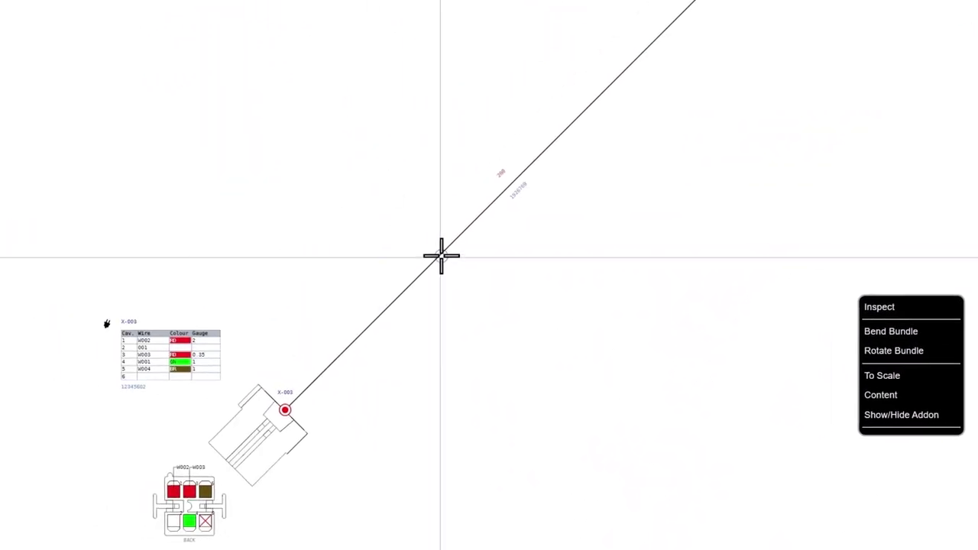
right_click(443, 251)
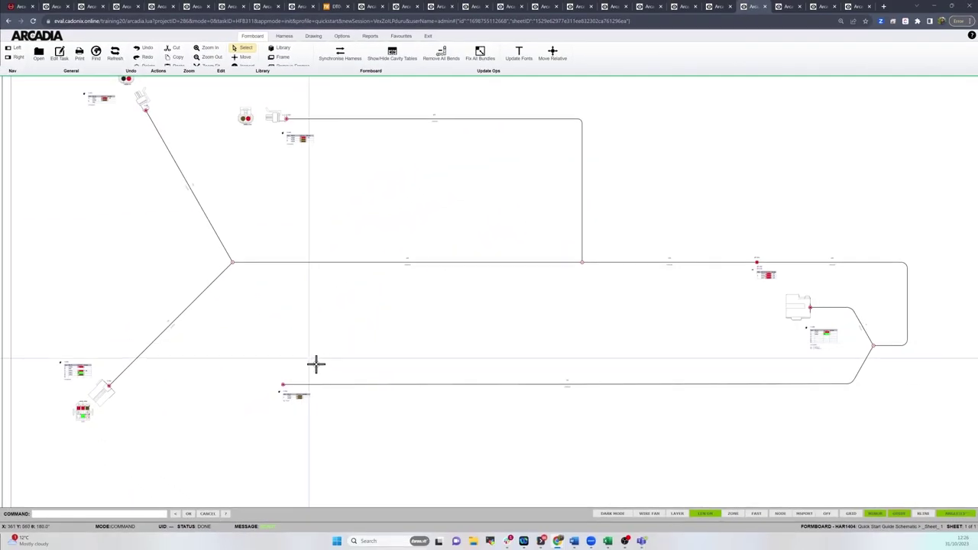
scroll(315, 365, down, 3)
scroll(283, 364, up, 2)
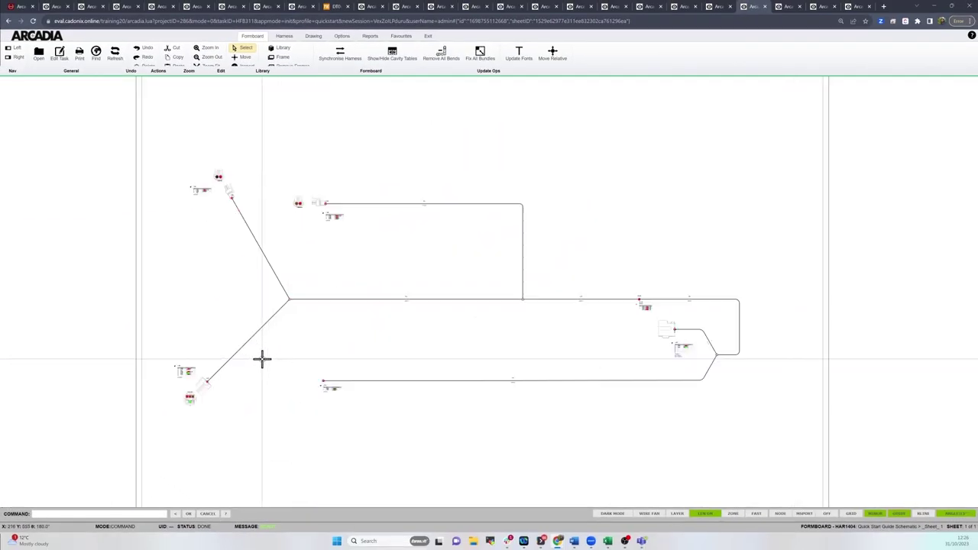
scroll(333, 369, down, 3)
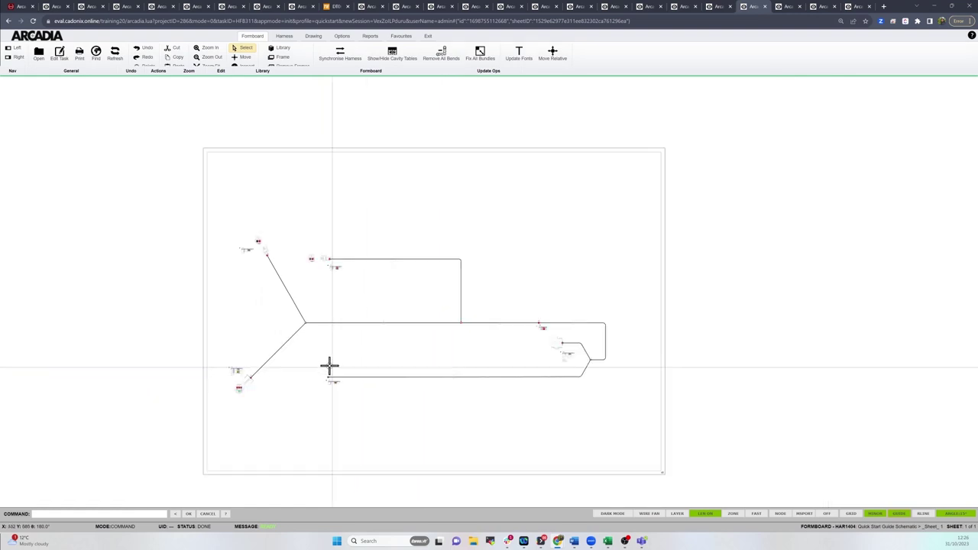
scroll(343, 378, up, 3)
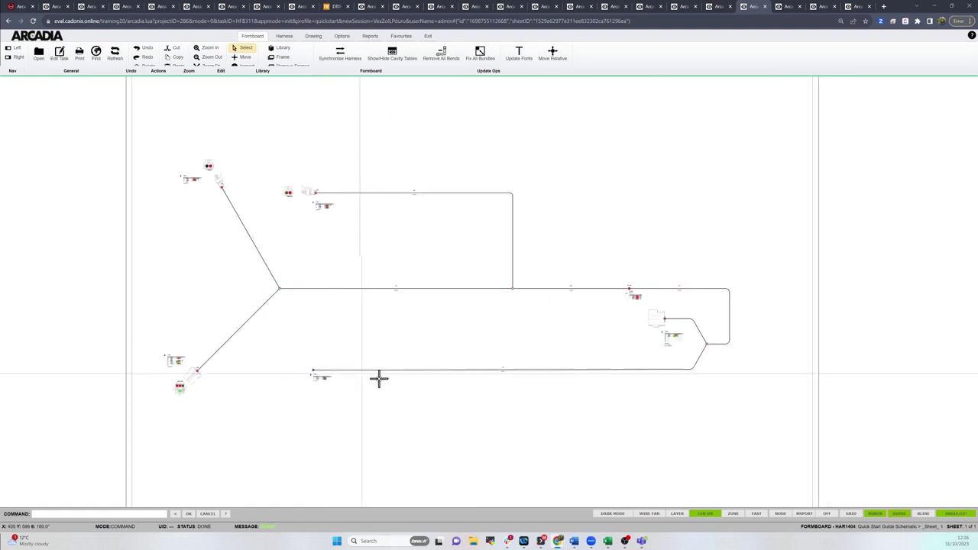